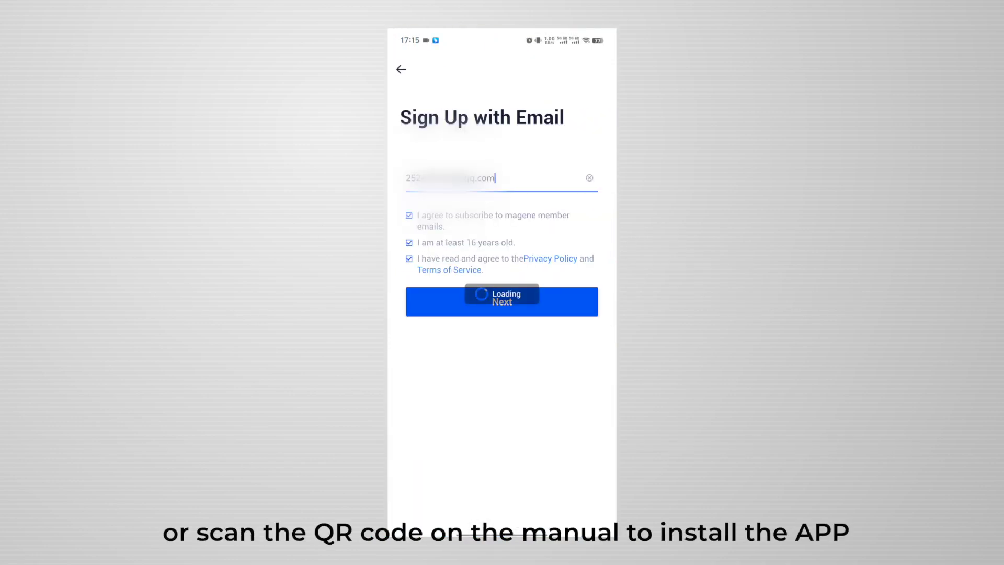
{"action": "type", "text": "GEOID"}
- Submit the GEOID name, set height to about 184 cm, raise weight, and finish
{"action": "key", "text": "Return"}
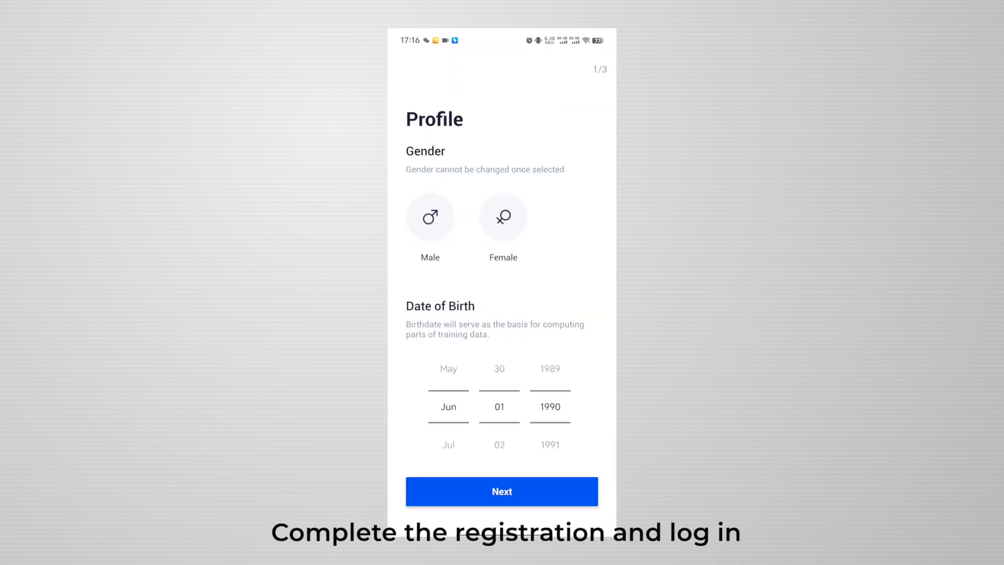
{"action": "left_click", "coordinate": [431, 216]}
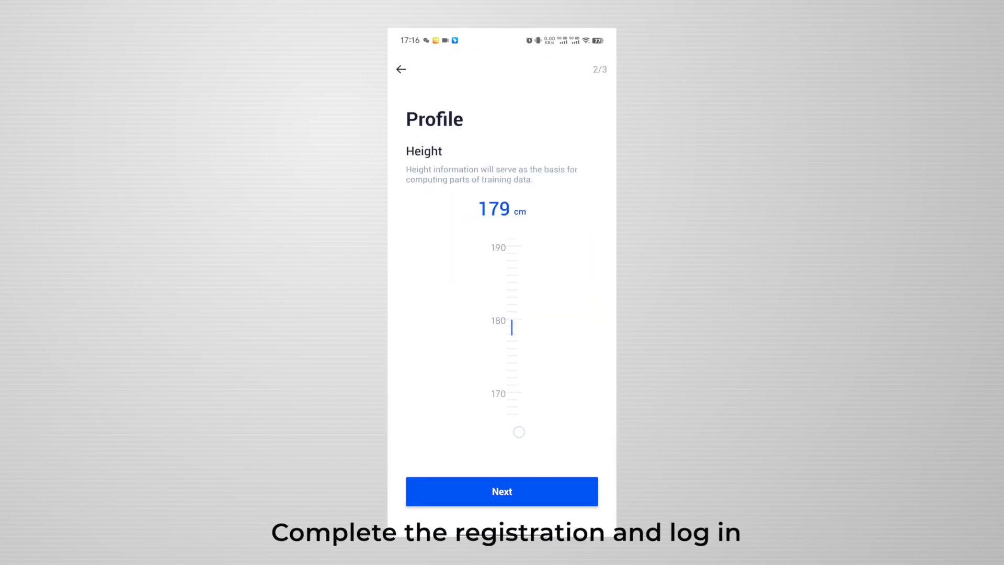
{"action": "left_click_drag", "start_coordinate": [518, 427], "coordinate": [516, 467]}
{"action": "left_click_drag", "start_coordinate": [471, 290], "coordinate": [408, 290]}
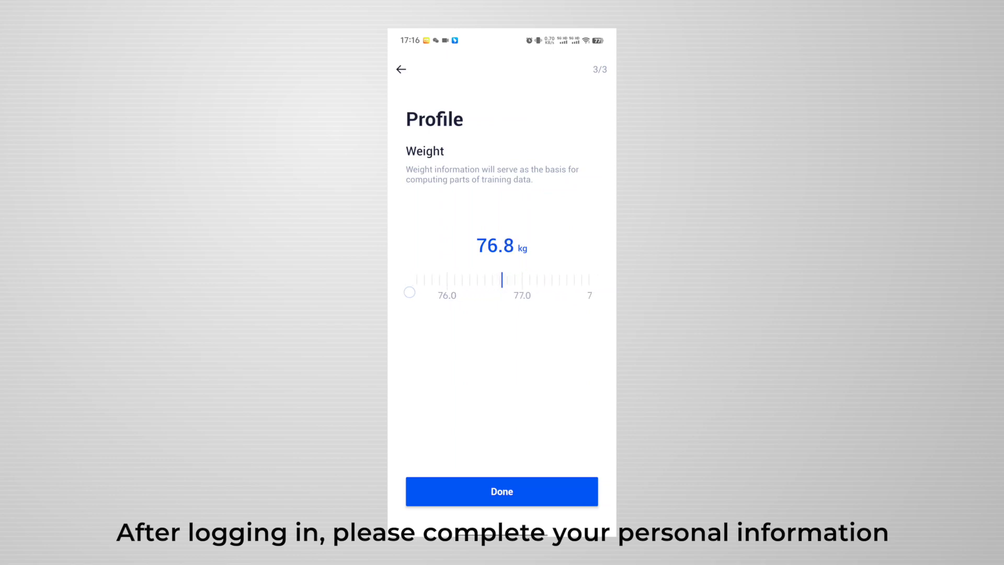
{"action": "left_click", "coordinate": [502, 491]}
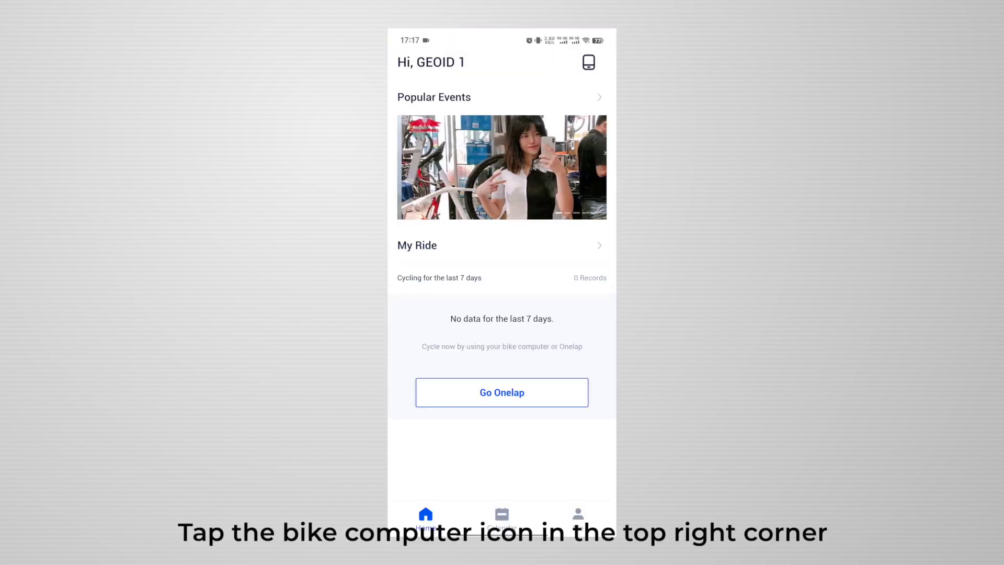
- Add a Geoid CC500 bike computer and connect to the found device
{"action": "left_click", "coordinate": [588, 62]}
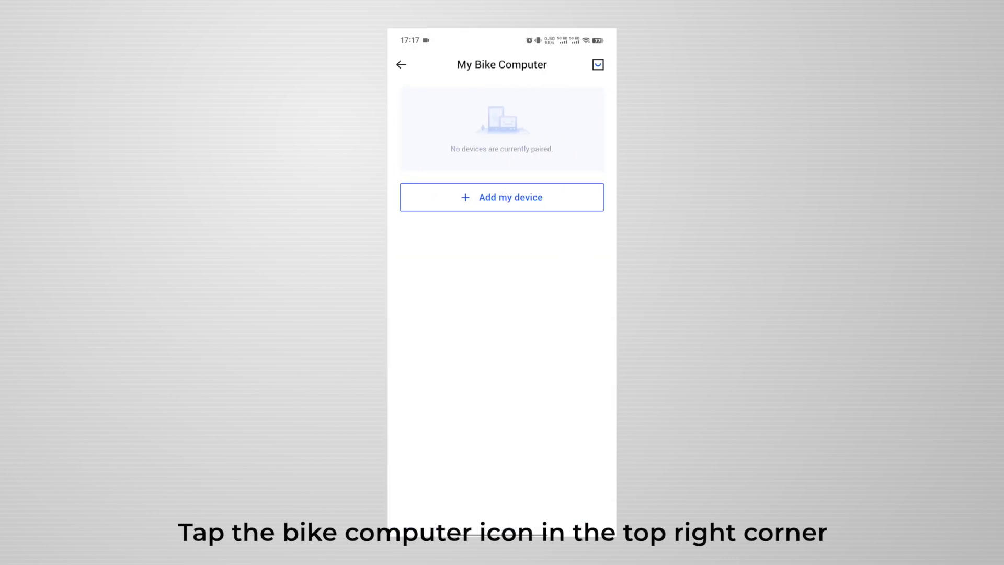
{"action": "left_click", "coordinate": [502, 197]}
{"action": "mouse_move", "coordinate": [510, 481]}
{"action": "left_mouse_down"}
{"action": "mouse_move", "coordinate": [497, 340]}
{"action": "mouse_move", "coordinate": [531, 175]}
{"action": "left_mouse_up"}
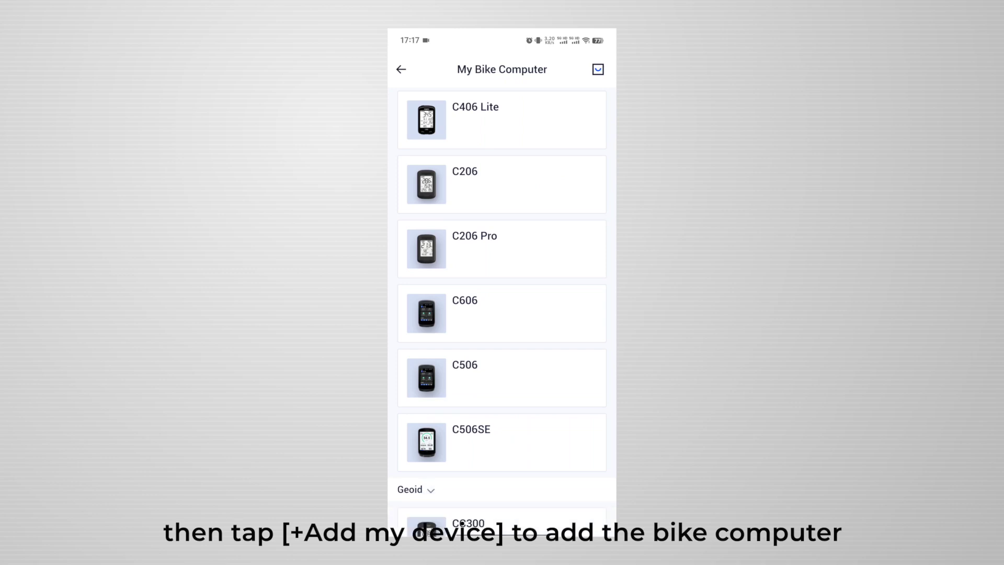
{"action": "left_click_drag", "start_coordinate": [541, 423], "coordinate": [545, 170]}
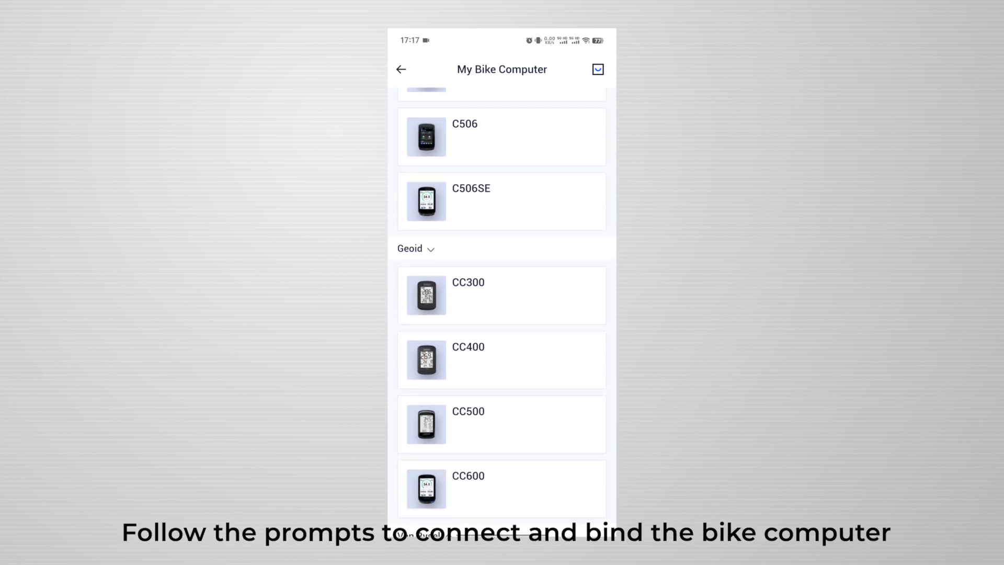
{"action": "left_click", "coordinate": [478, 417]}
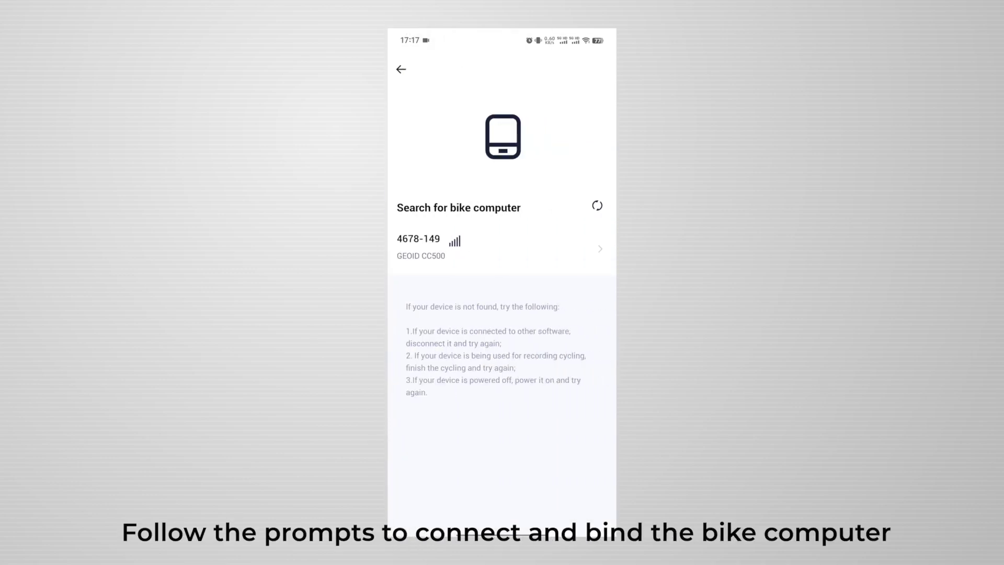
{"action": "left_click", "coordinate": [503, 247]}
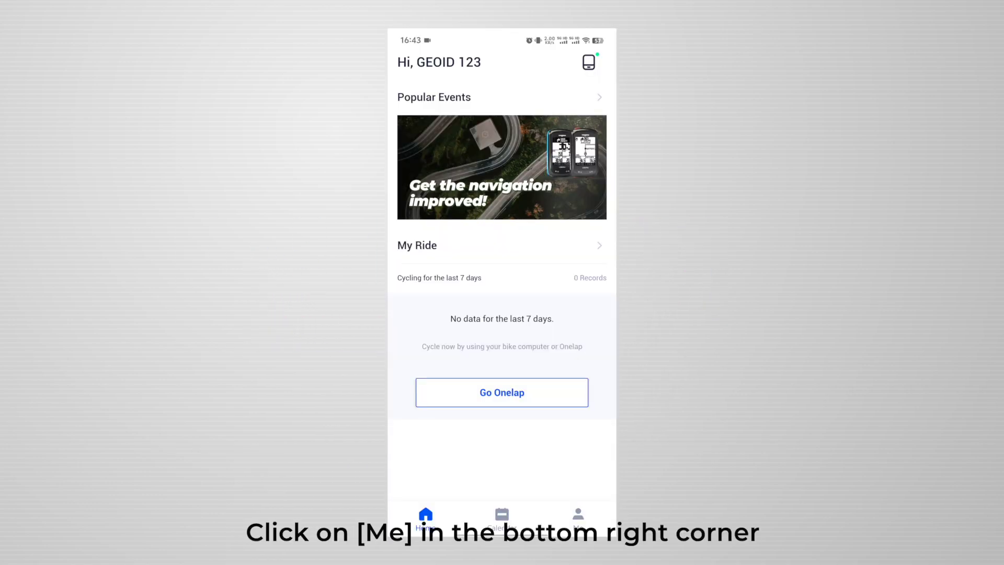
- Open the latest Route Training ride from the profile's activity list
{"action": "left_click", "coordinate": [579, 516]}
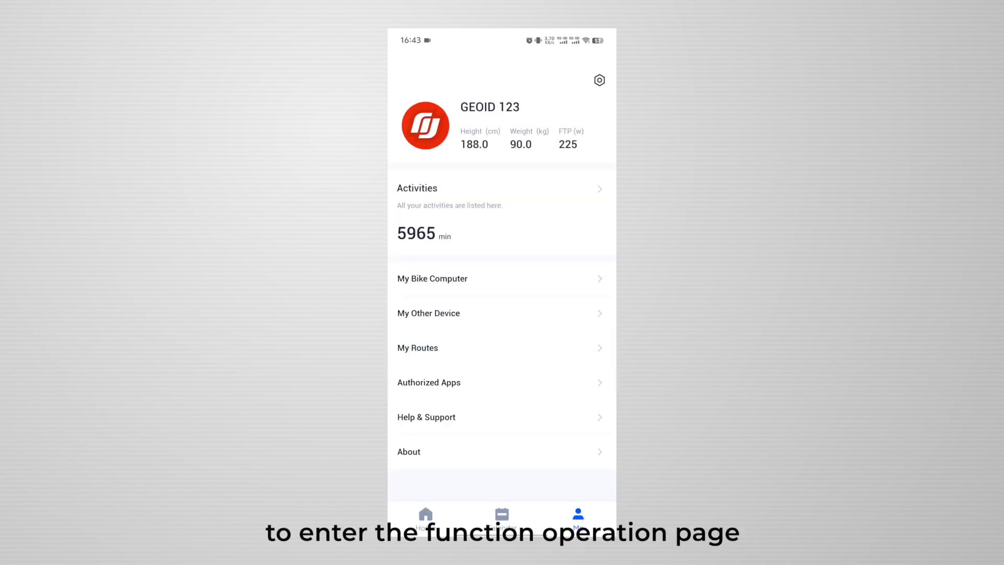
{"action": "left_click", "coordinate": [587, 200]}
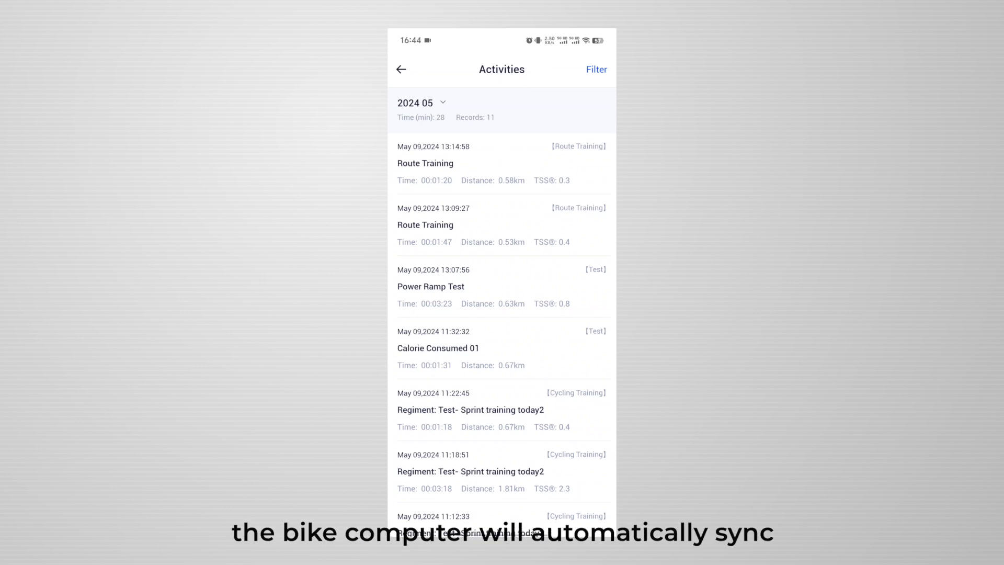
{"action": "left_click", "coordinate": [585, 162]}
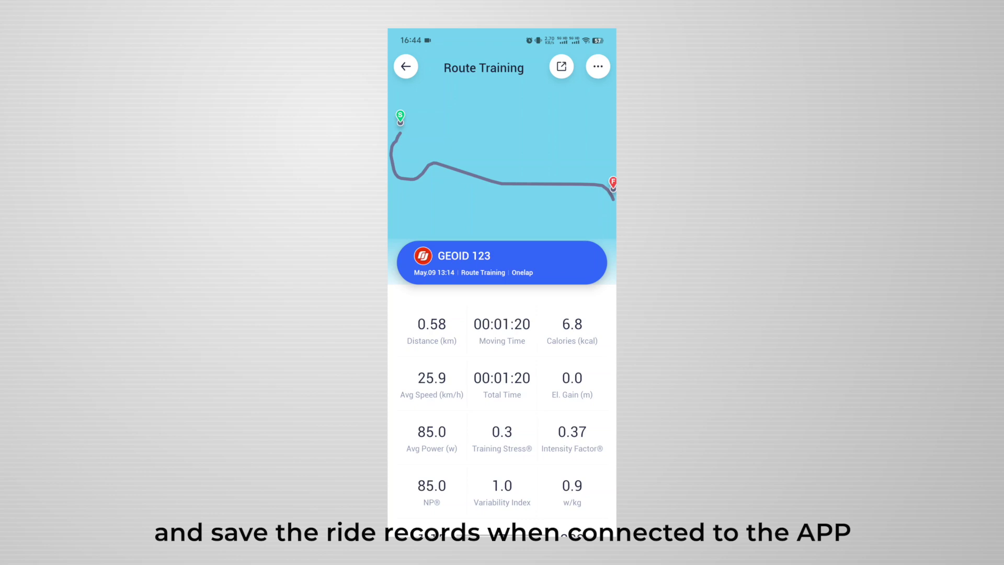
- Review and dismiss the ride's Share and More options, then return to the profile
{"action": "left_click", "coordinate": [598, 66]}
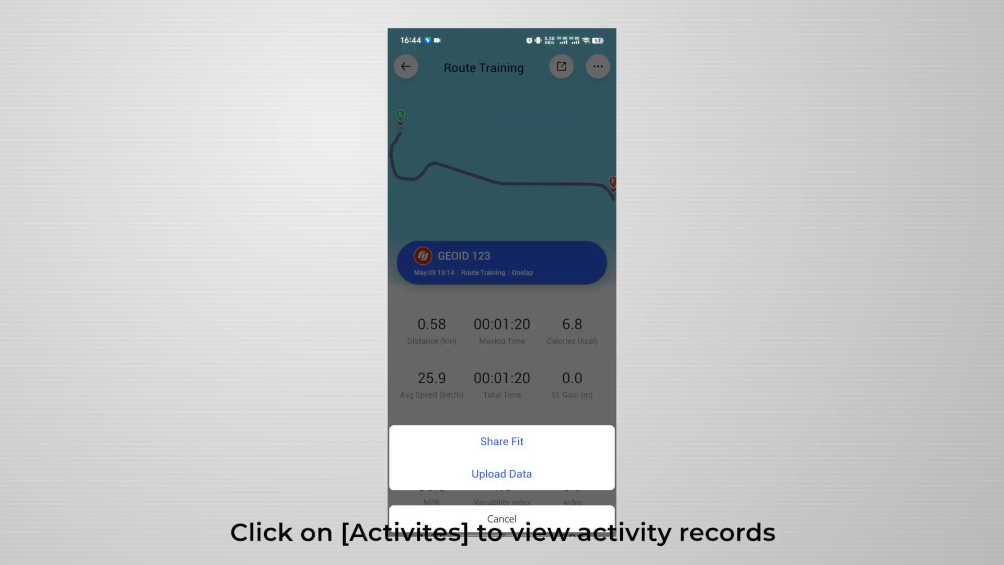
{"action": "left_click", "coordinate": [502, 518]}
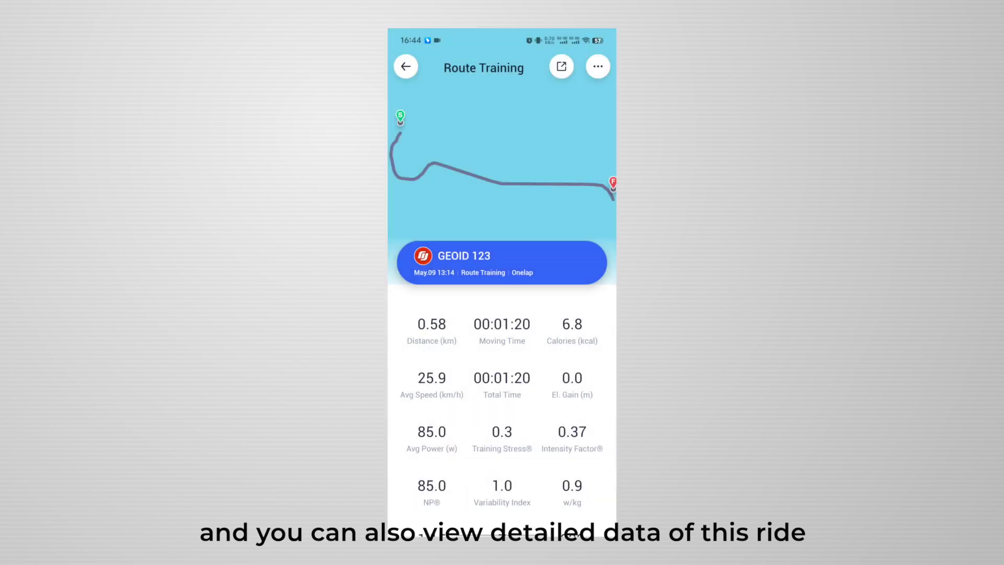
{"action": "left_click", "coordinate": [598, 66]}
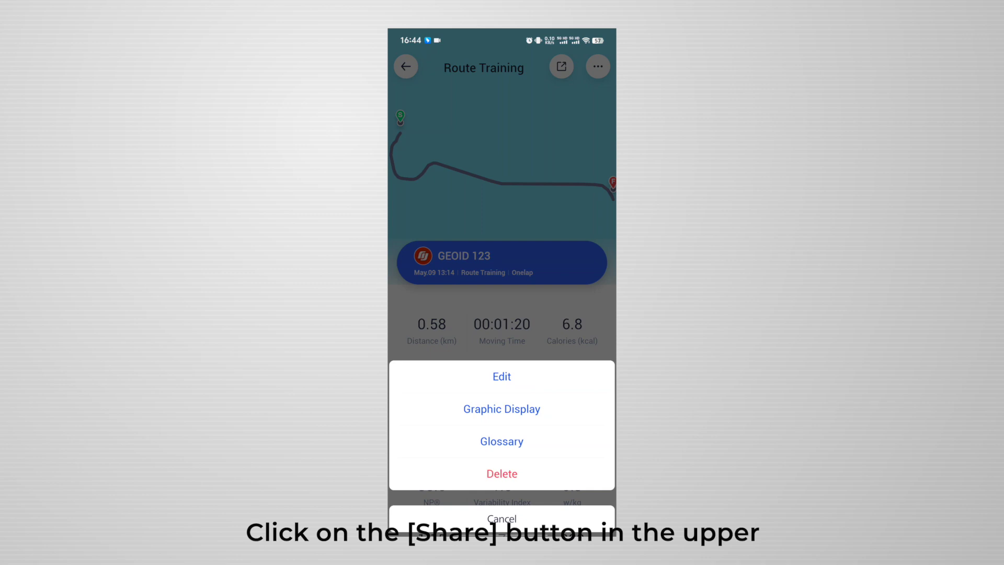
{"action": "left_click", "coordinate": [502, 519]}
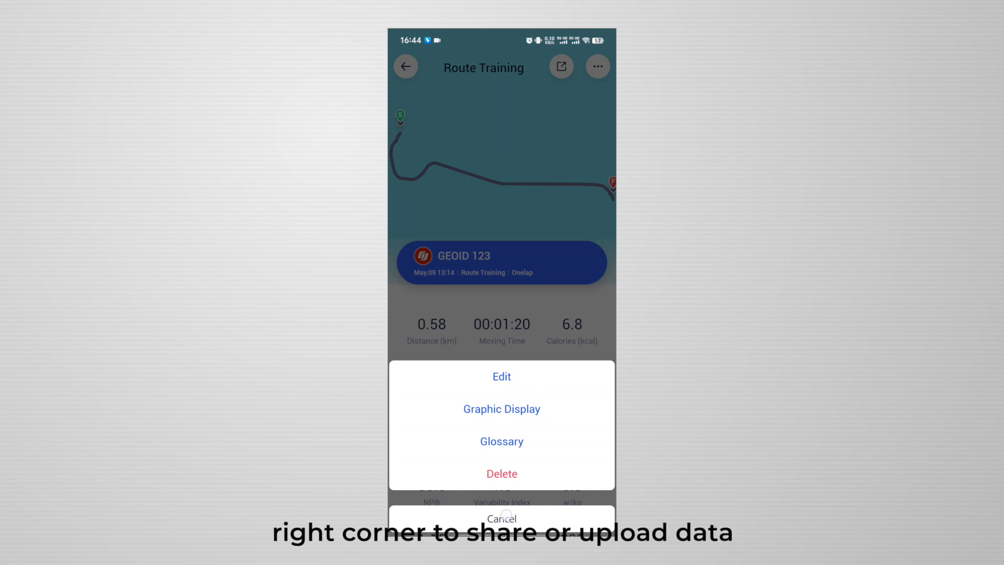
{"action": "left_click", "coordinate": [406, 68]}
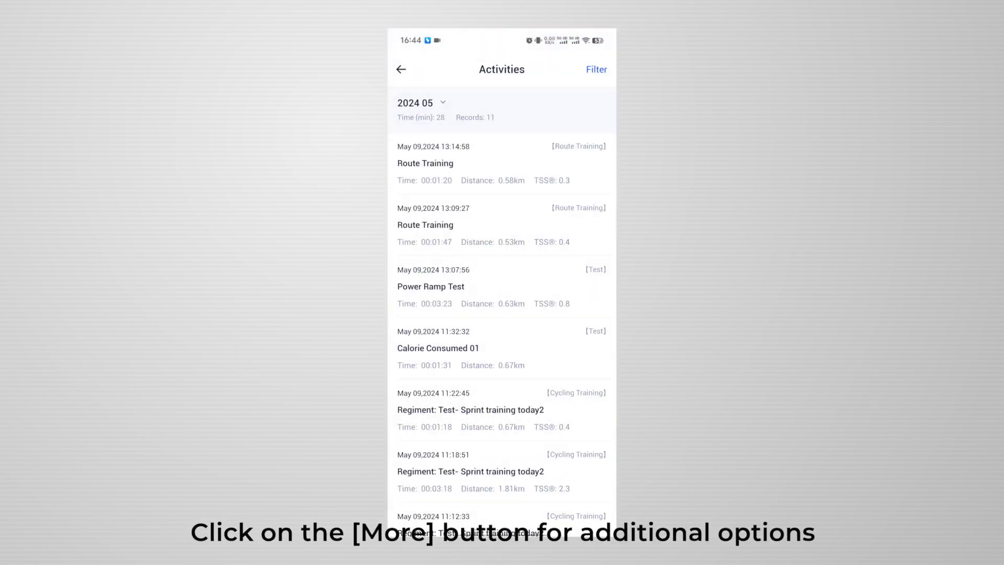
{"action": "left_click", "coordinate": [401, 69]}
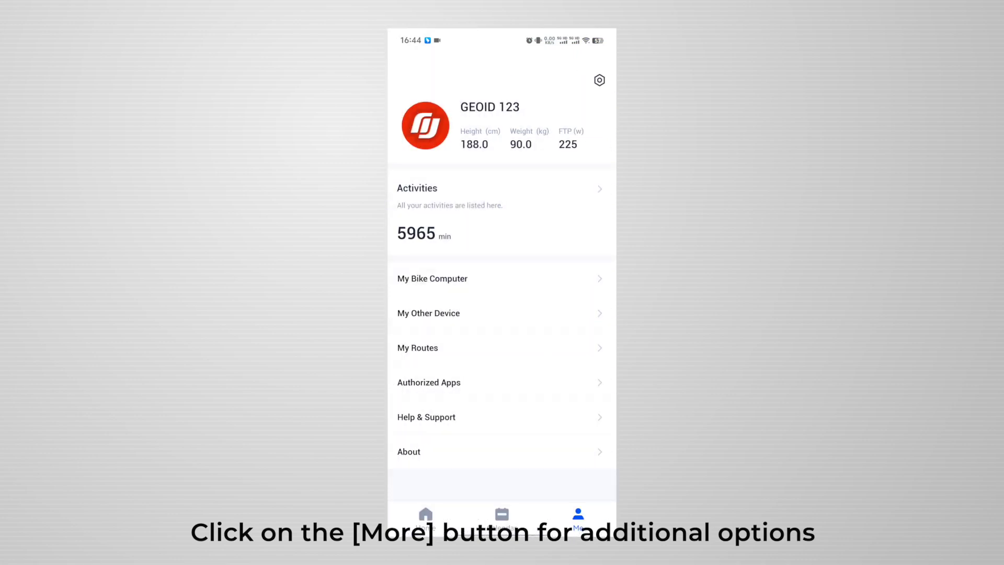
{"action": "left_click", "coordinate": [548, 277]}
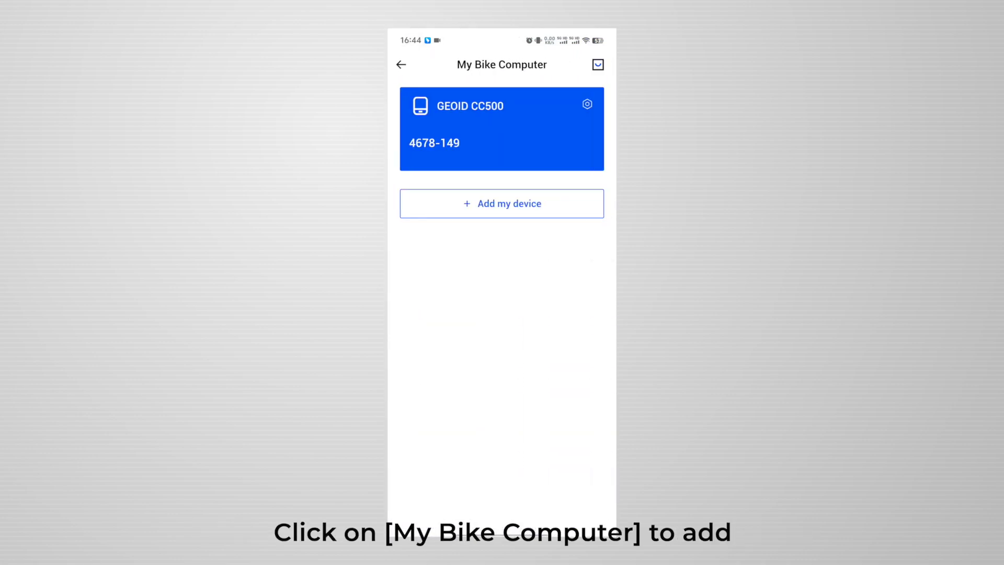
{"action": "left_click", "coordinate": [502, 128]}
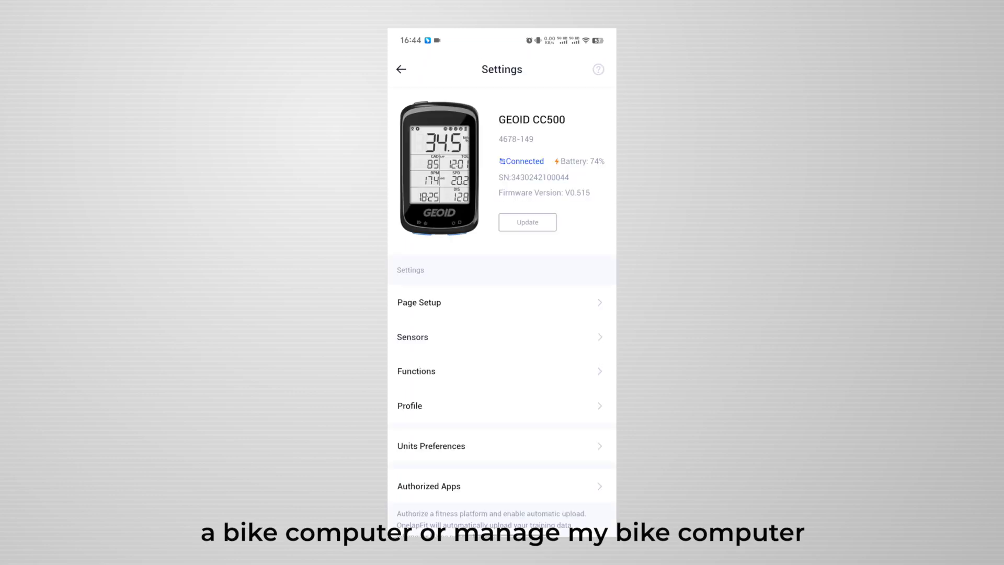
{"action": "left_click", "coordinate": [402, 69]}
{"action": "left_click", "coordinate": [559, 204]}
{"action": "scroll", "coordinate": [512, 365], "scroll_direction": "down", "scroll_amount": 1}
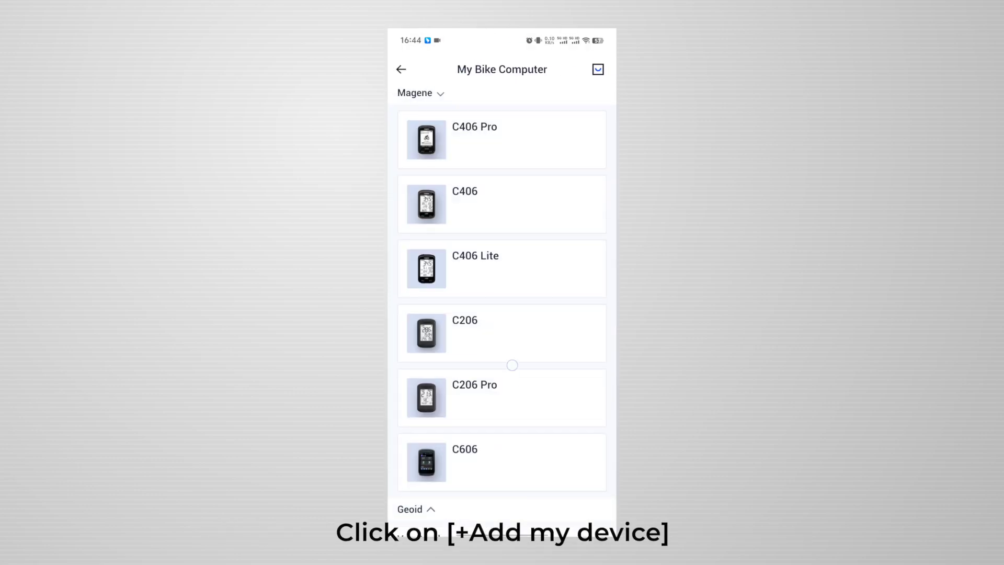
{"action": "scroll", "coordinate": [518, 420], "scroll_direction": "down", "scroll_amount": 2}
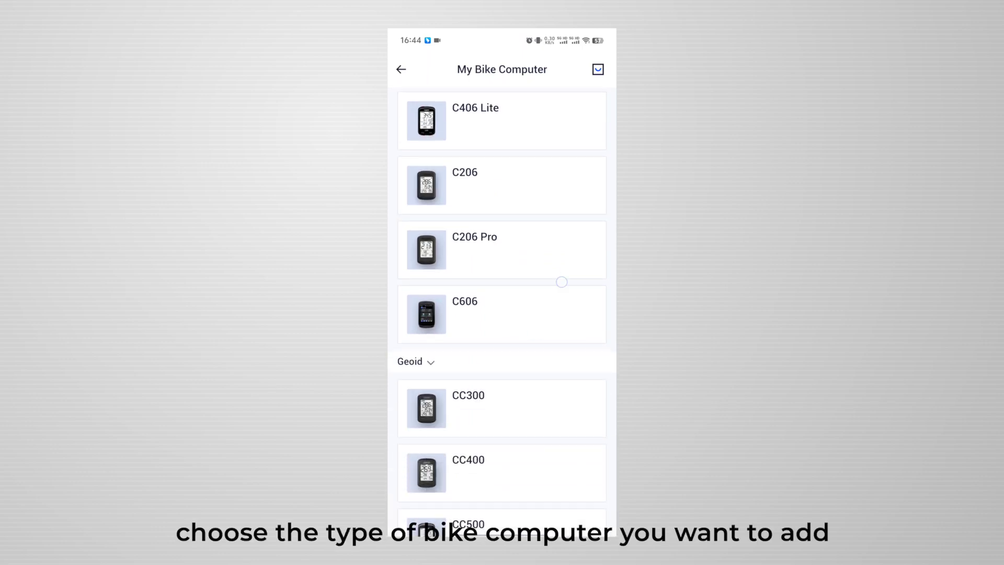
{"action": "scroll", "coordinate": [561, 281], "scroll_direction": "down", "scroll_amount": 1}
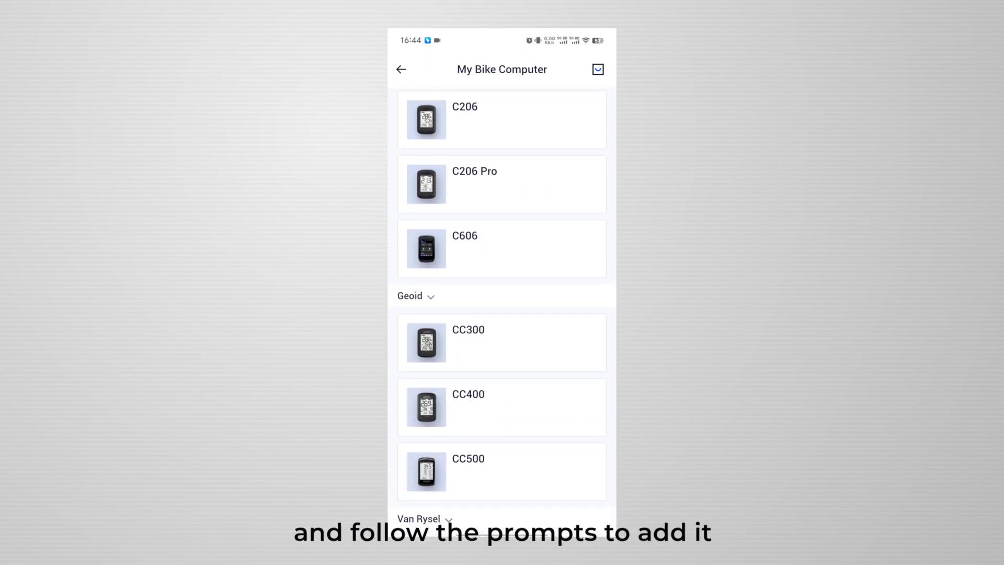
{"action": "scroll", "coordinate": [558, 253], "scroll_direction": "down", "scroll_amount": 1}
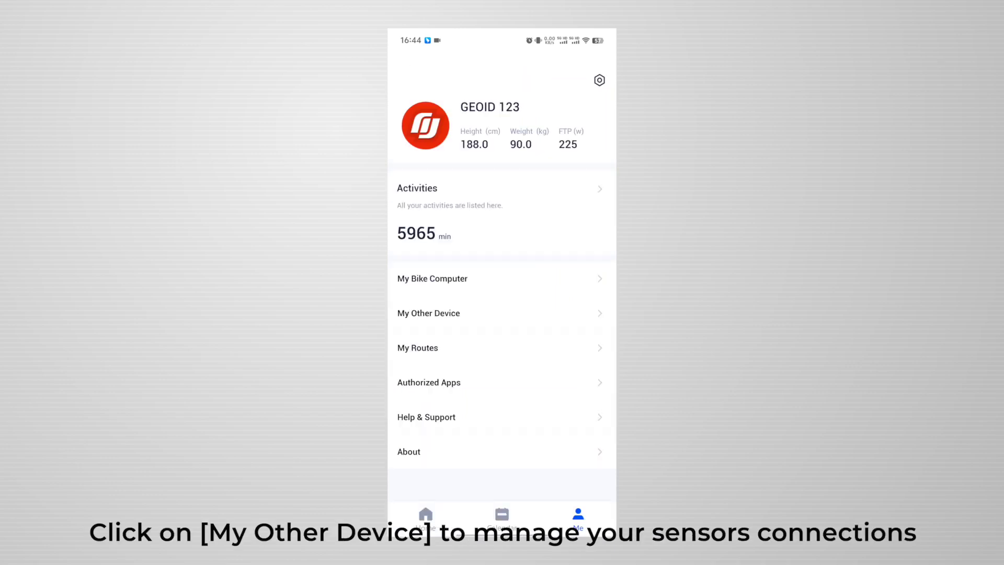
- Open the My Other Device page for managing other sensors
{"action": "left_click", "coordinate": [512, 312]}
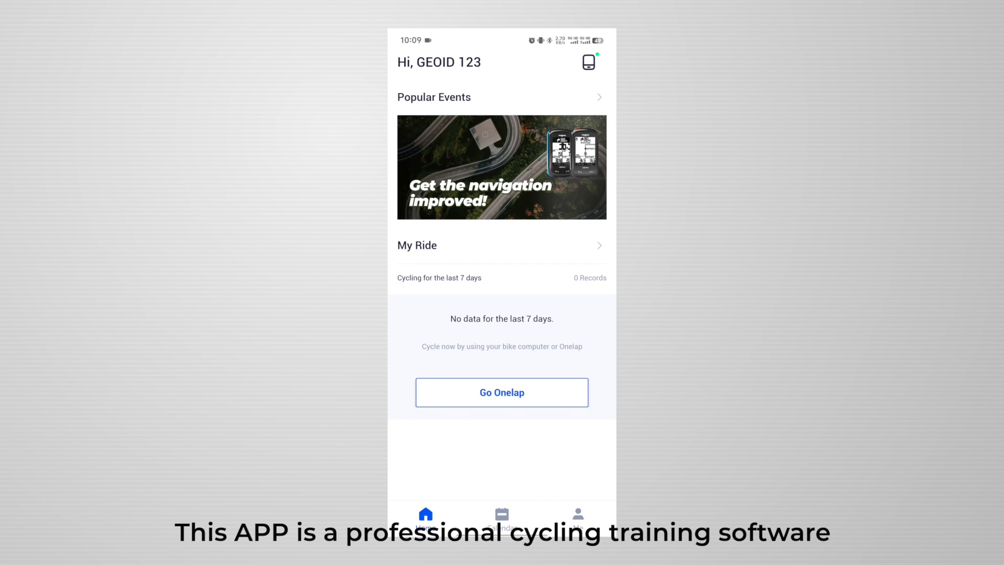
- Open the rider's Profile details from the device Settings
{"action": "left_click", "coordinate": [470, 409]}
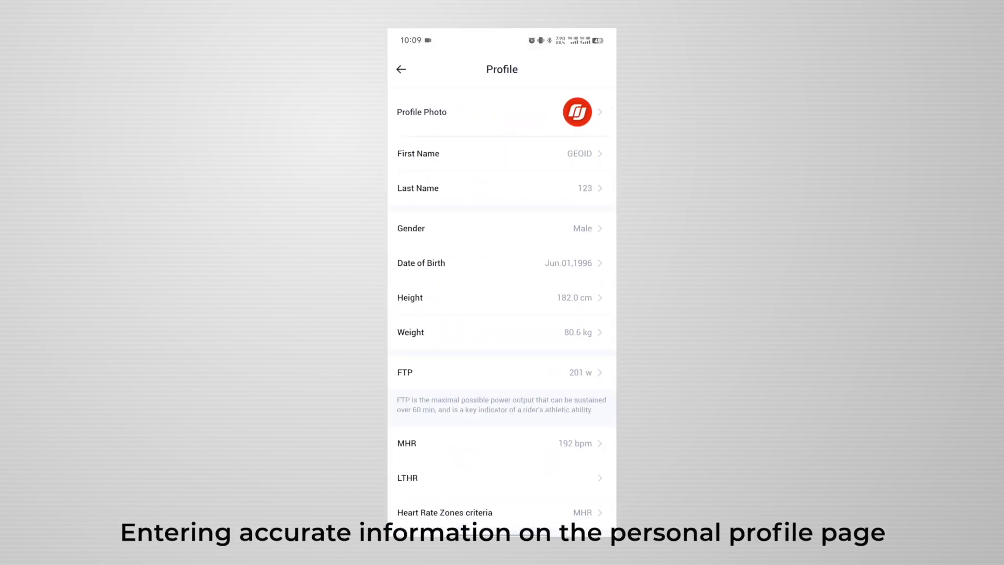
{"action": "left_click_drag", "start_coordinate": [547, 479], "coordinate": [546, 357]}
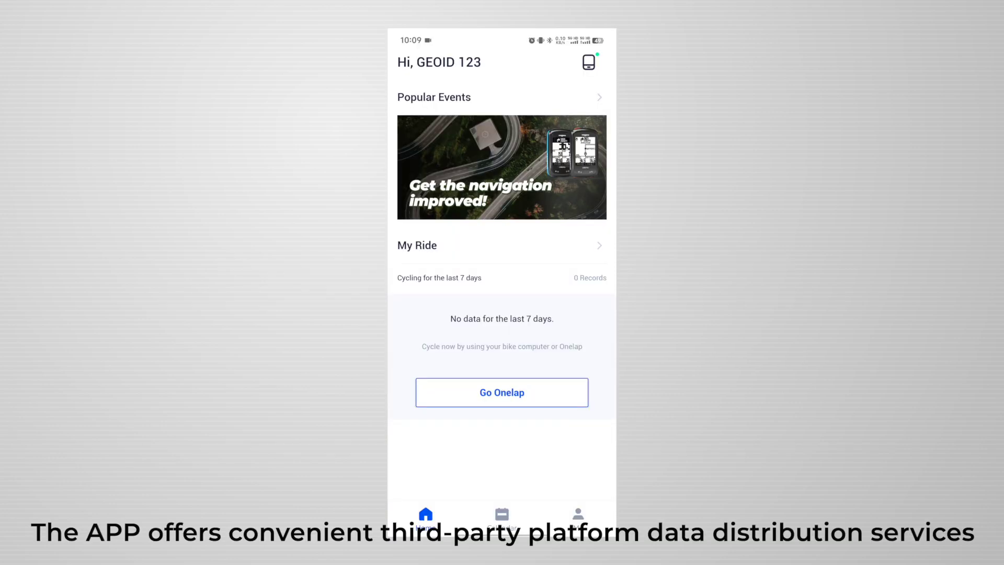
- Open Authorized Apps from the paired GEOID CC500's settings
{"action": "left_click", "coordinate": [588, 62]}
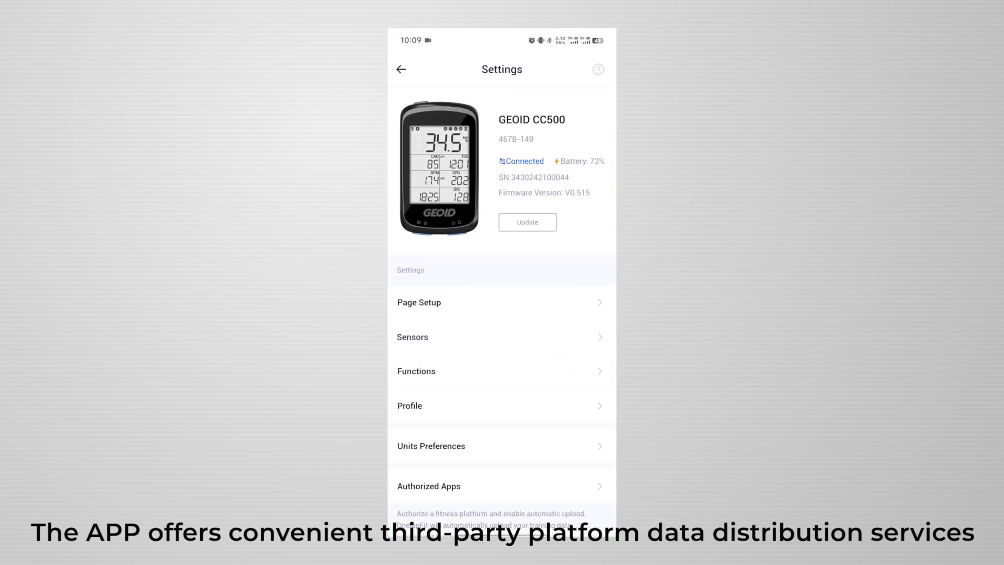
{"action": "left_click", "coordinate": [540, 486]}
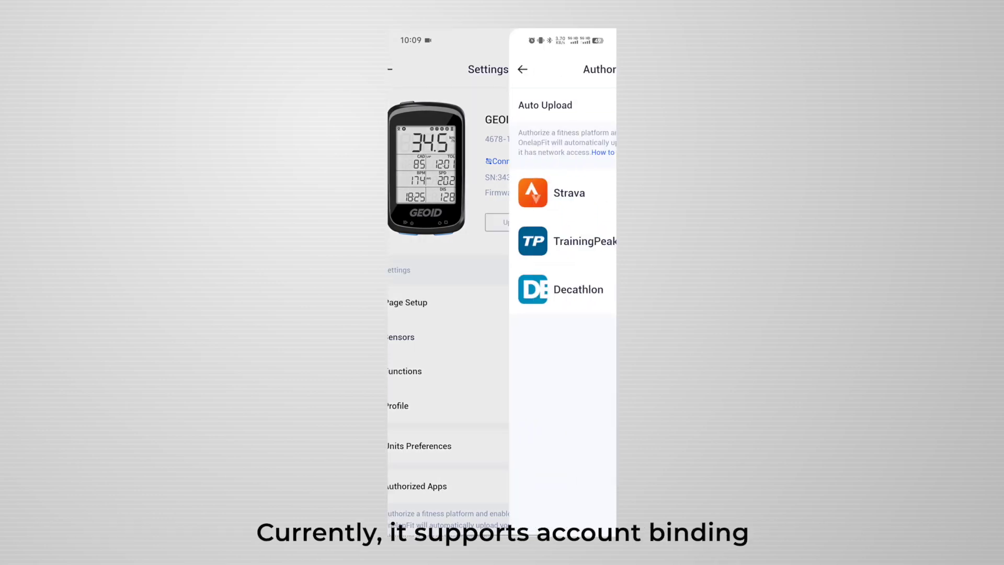